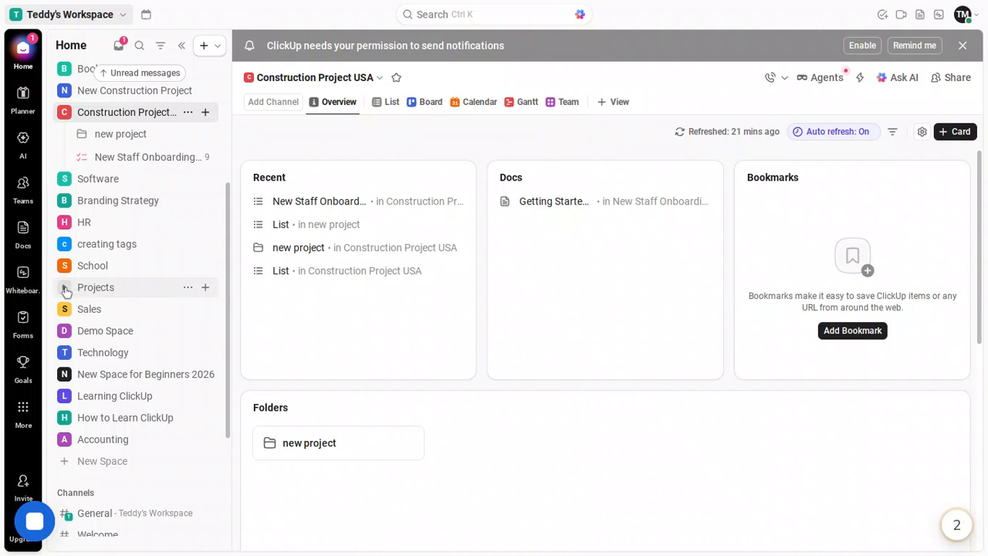
Open the list in the Projects space and add a task named "Project Management"
click(65, 287)
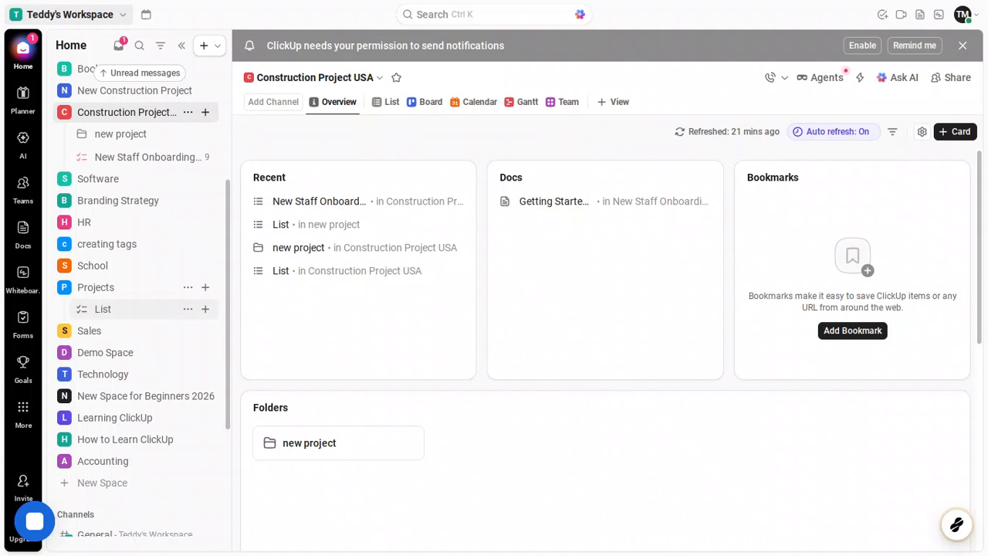
click(134, 313)
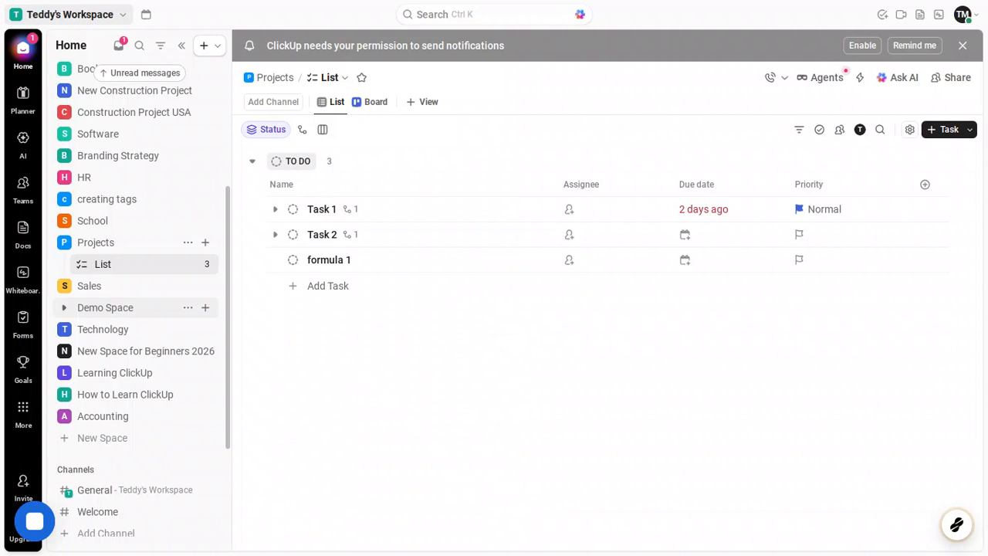
click(331, 286)
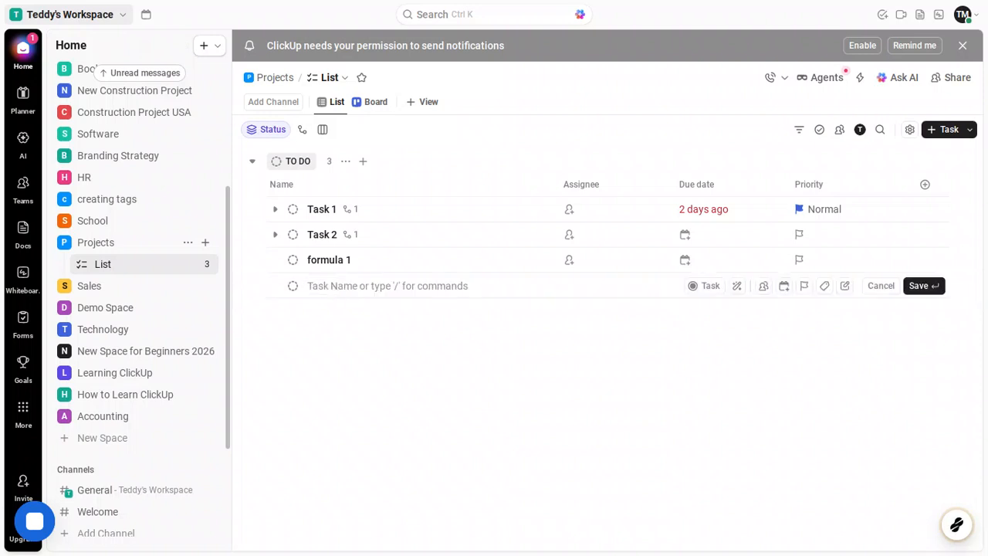
text(Pro)
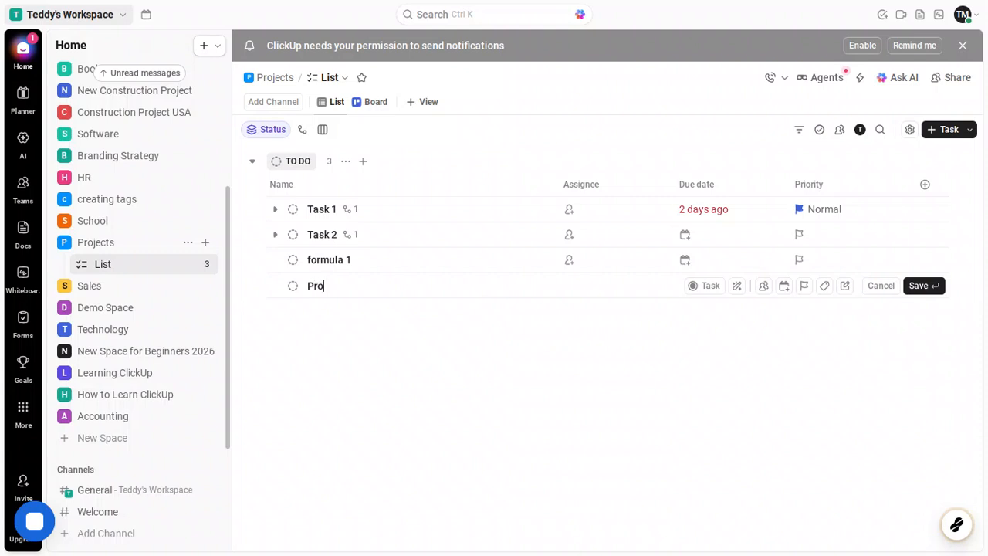
text(ject Management)
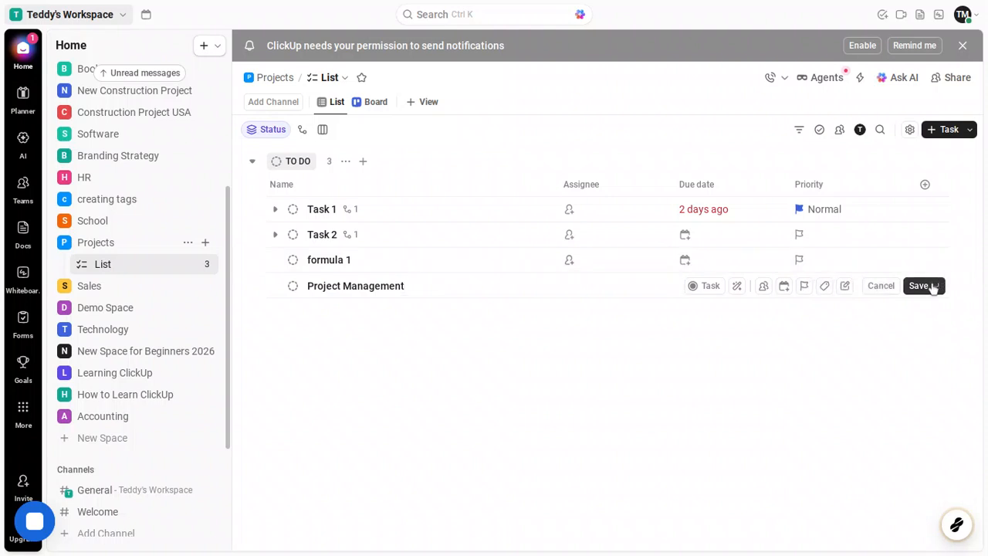
key(Return)
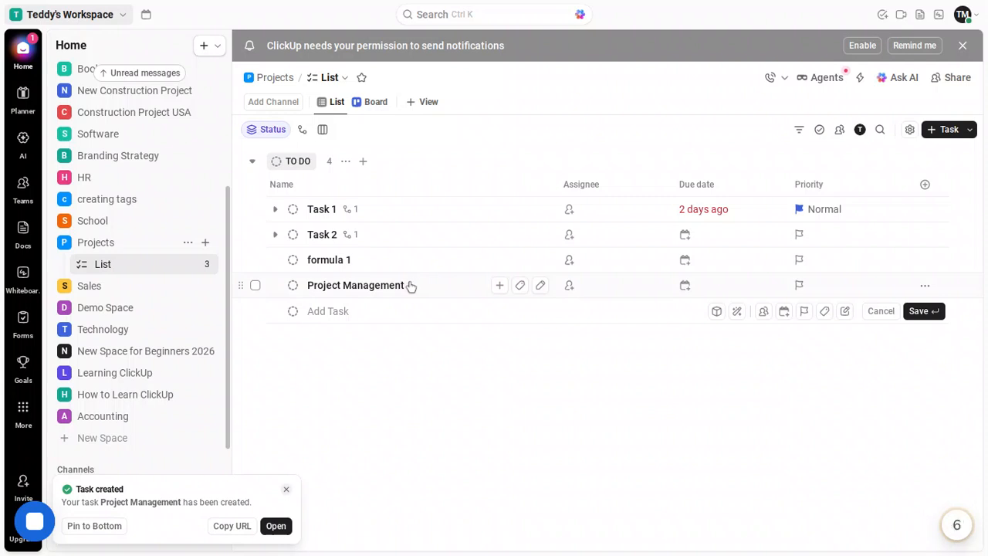
Open the Project Management task and set its time estimate to 4 hours
click(411, 286)
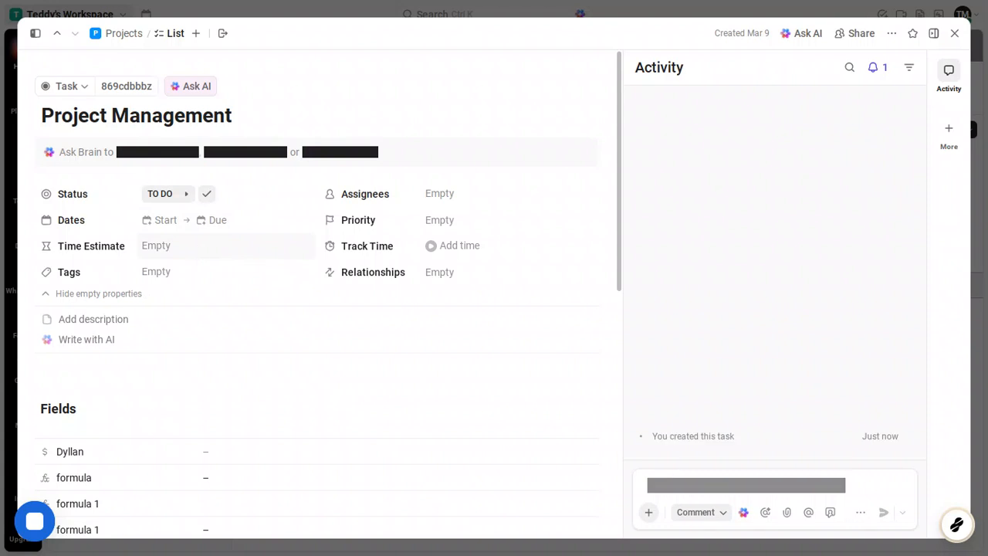
click(226, 245)
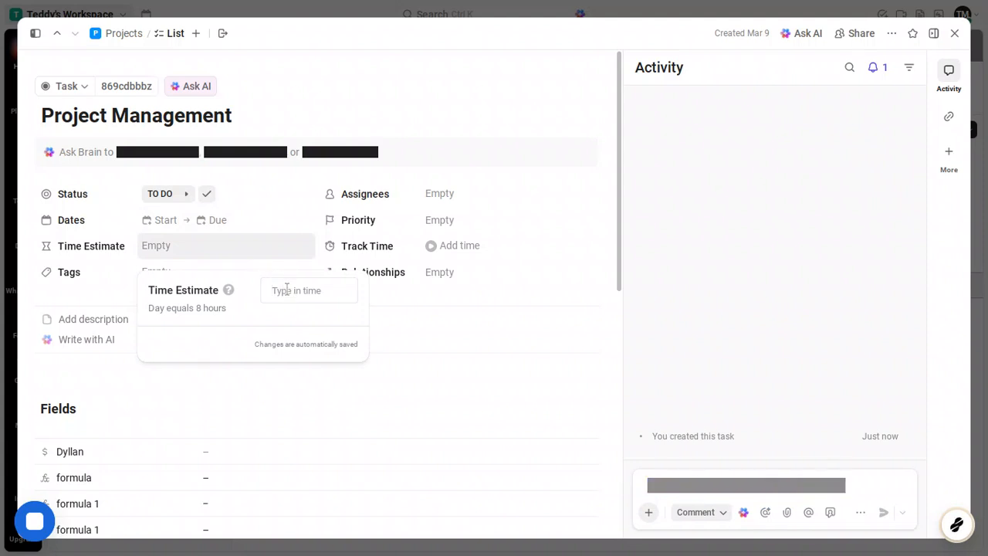
text(4)
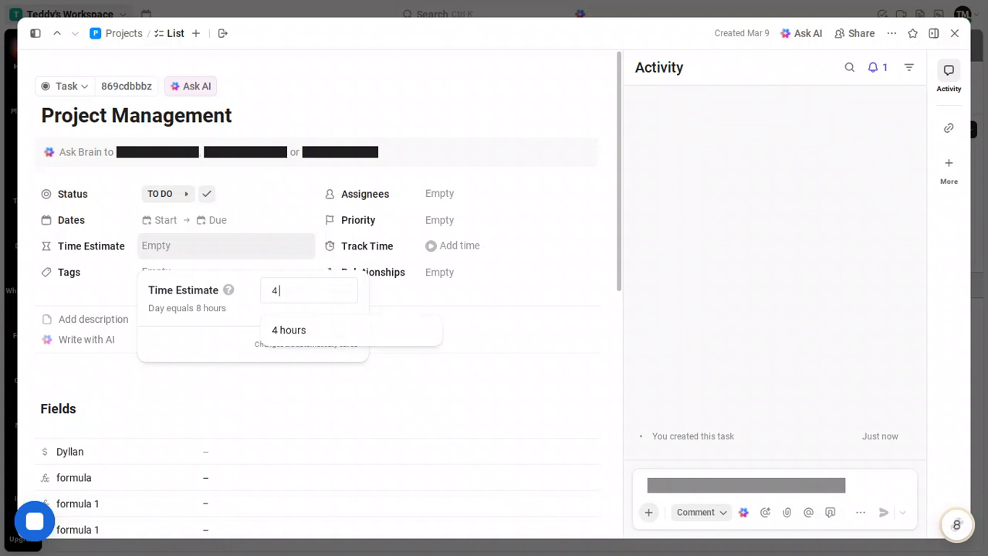
click(338, 336)
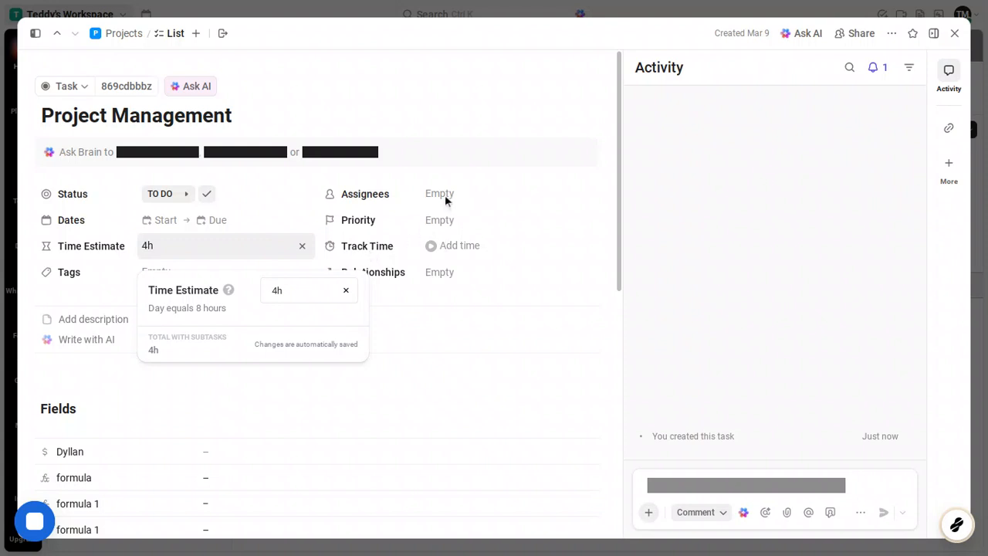
key(Escape)
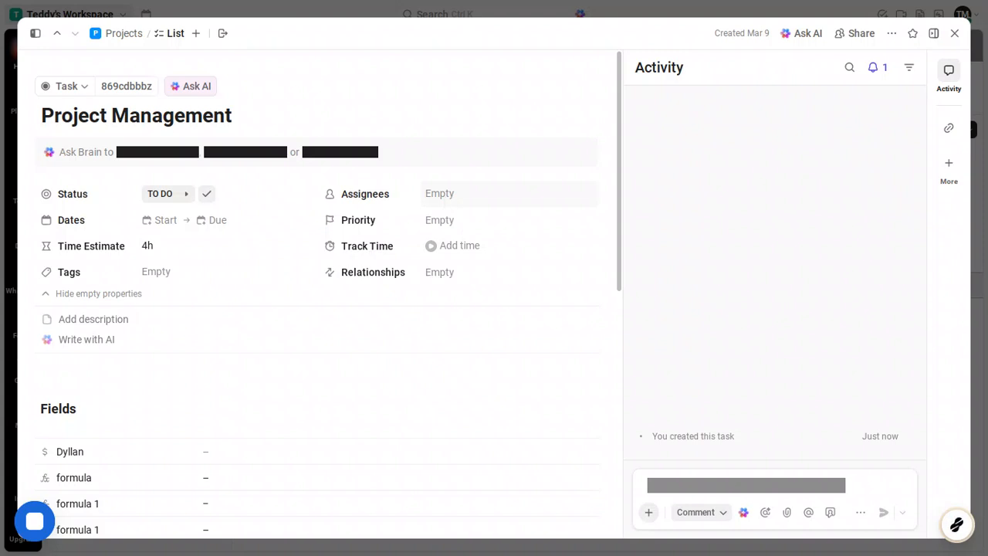
Assign the task to the first teammate listed after Me and set its priority to Urgent
click(445, 200)
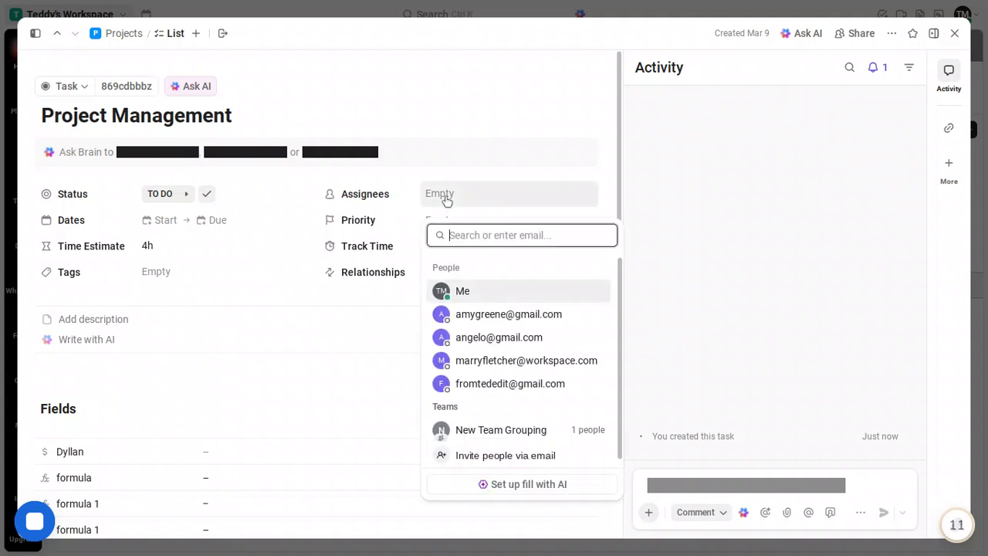
click(496, 314)
key(Escape)
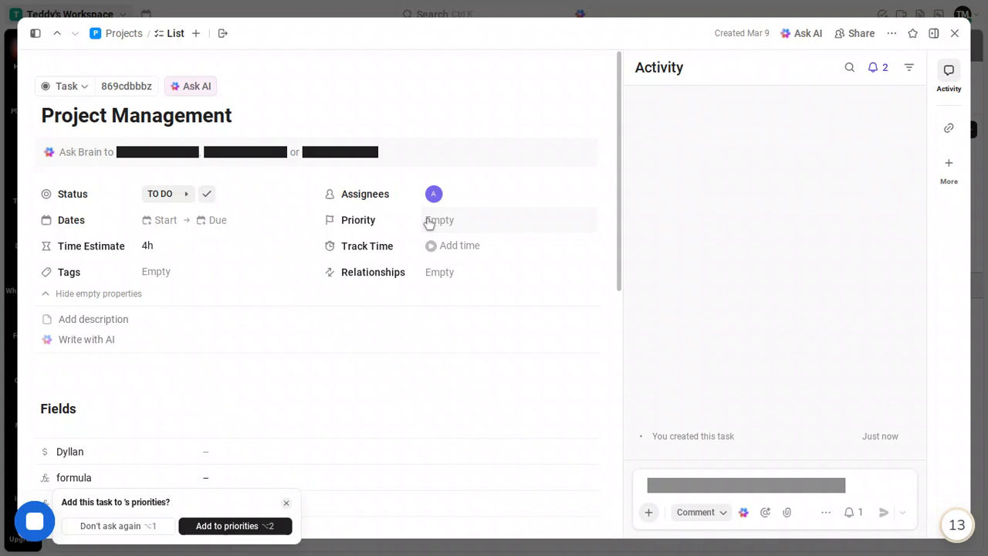
click(430, 222)
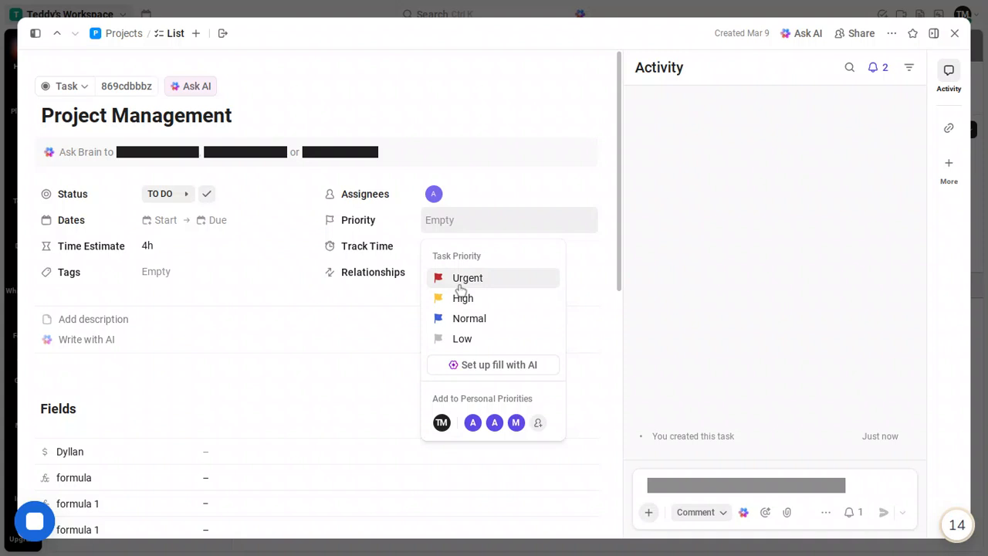
click(459, 284)
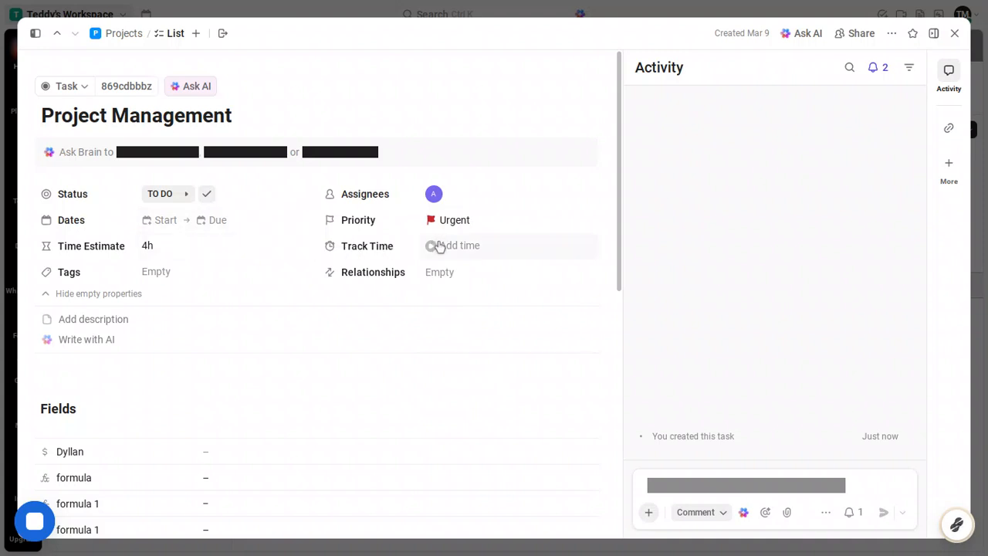
Look at the task's time tracking form without logging time, and create the tag "First tag" on the task
click(438, 246)
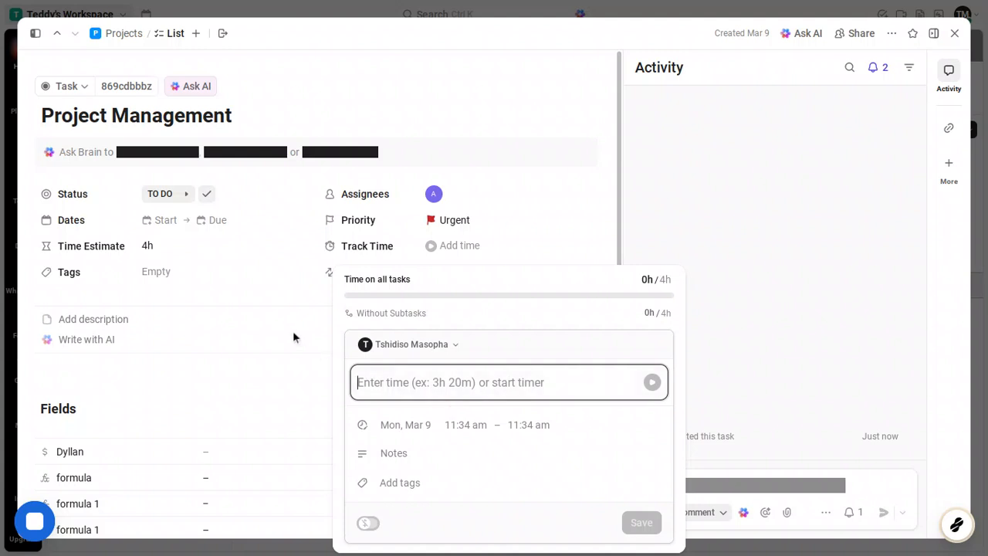
click(290, 302)
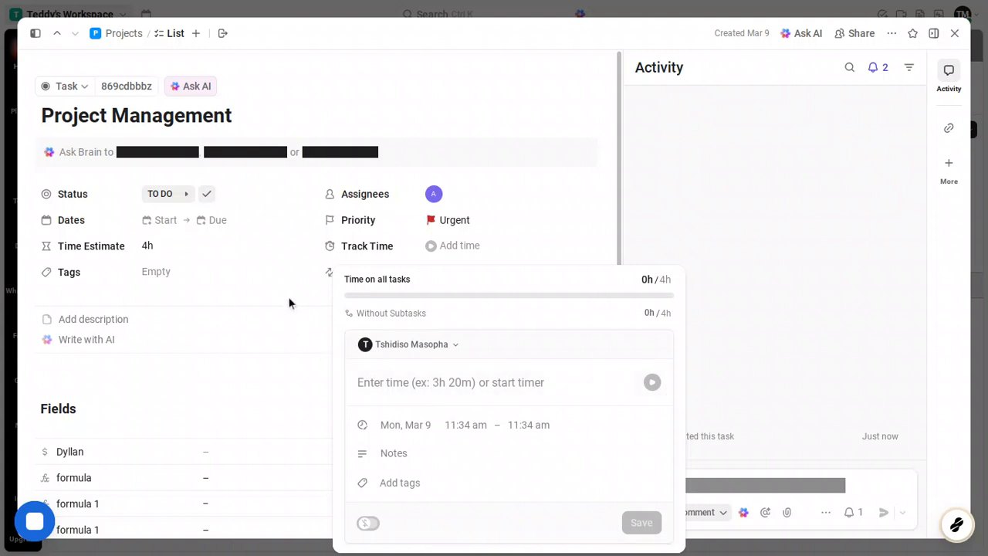
click(149, 274)
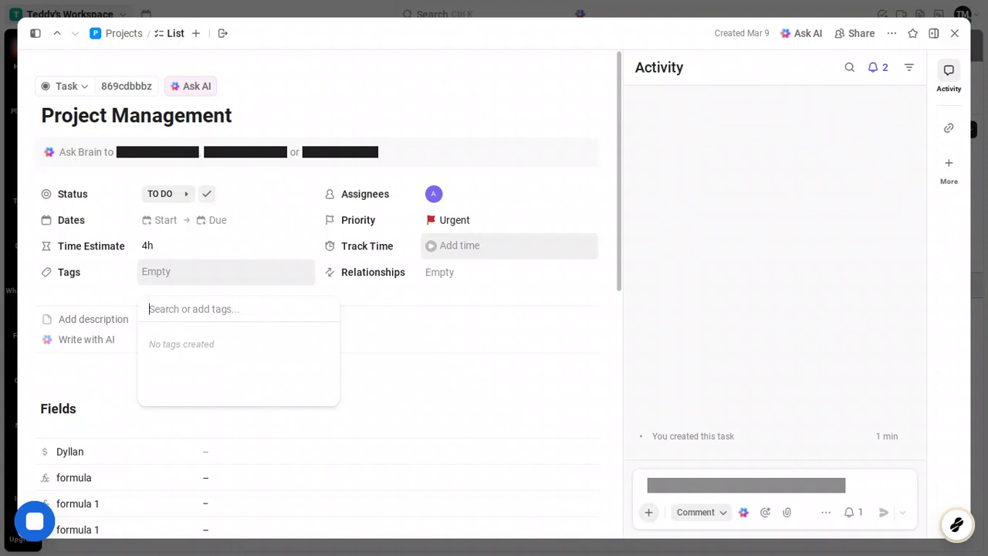
text(Fir)
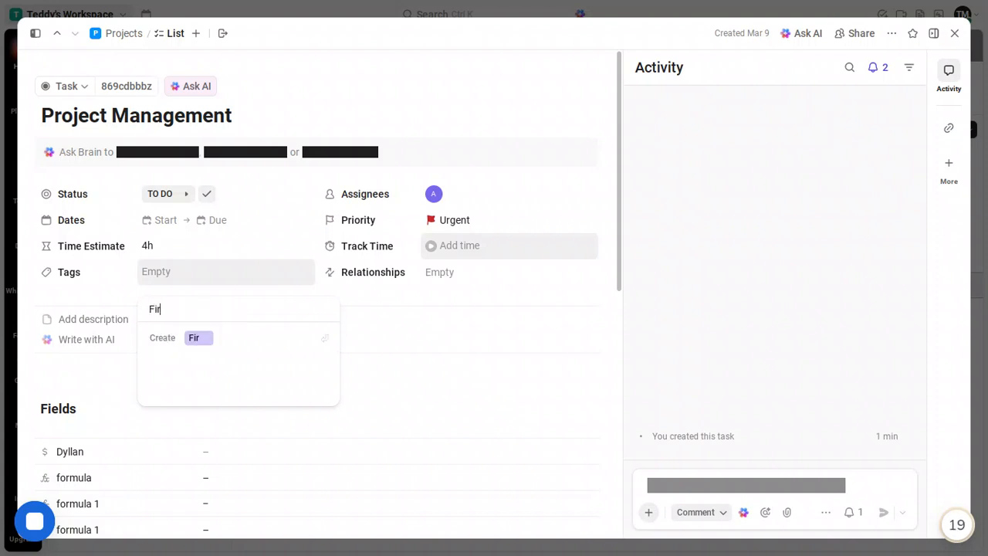
text(st tag)
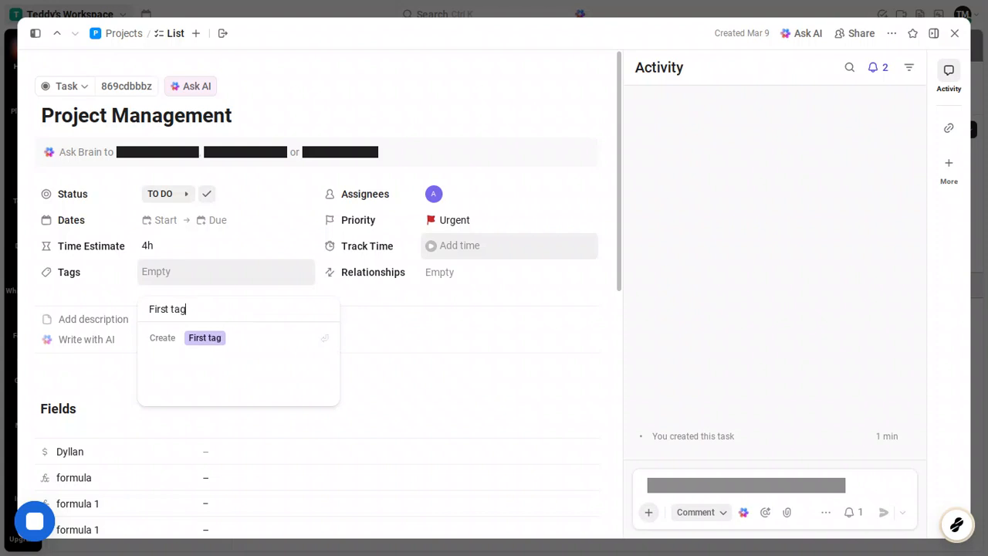
click(210, 338)
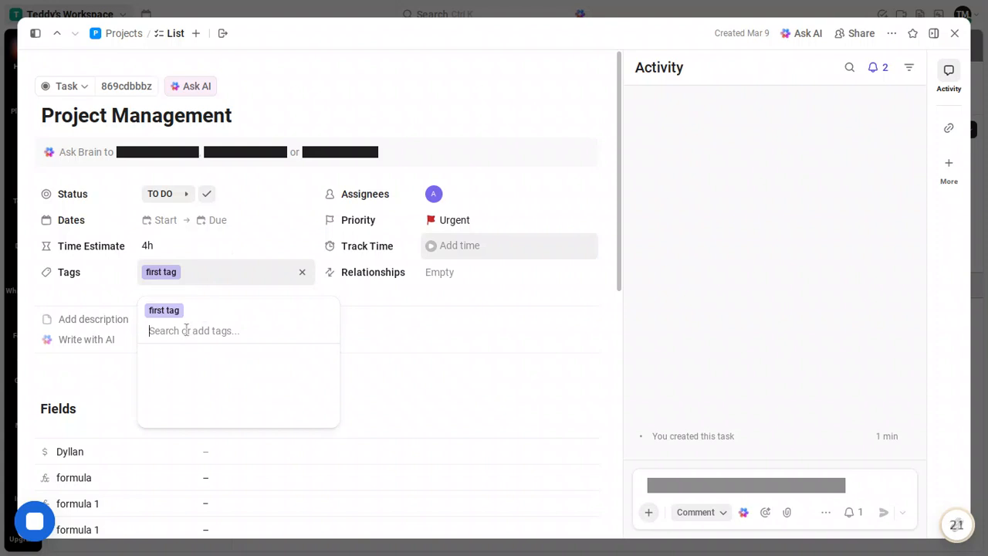
Create a further tag named "Second tag" on the Project Management task
text(S)
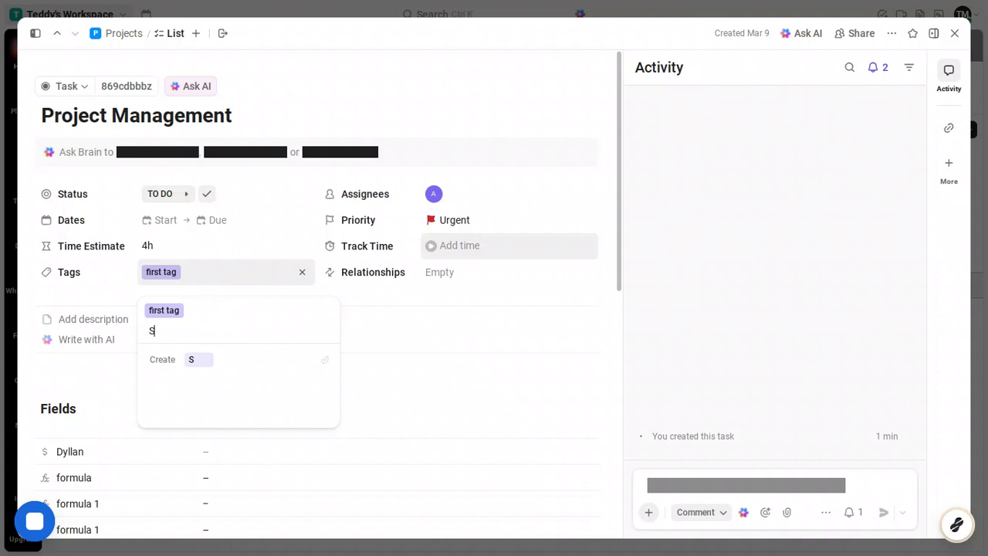
text(econd ta)
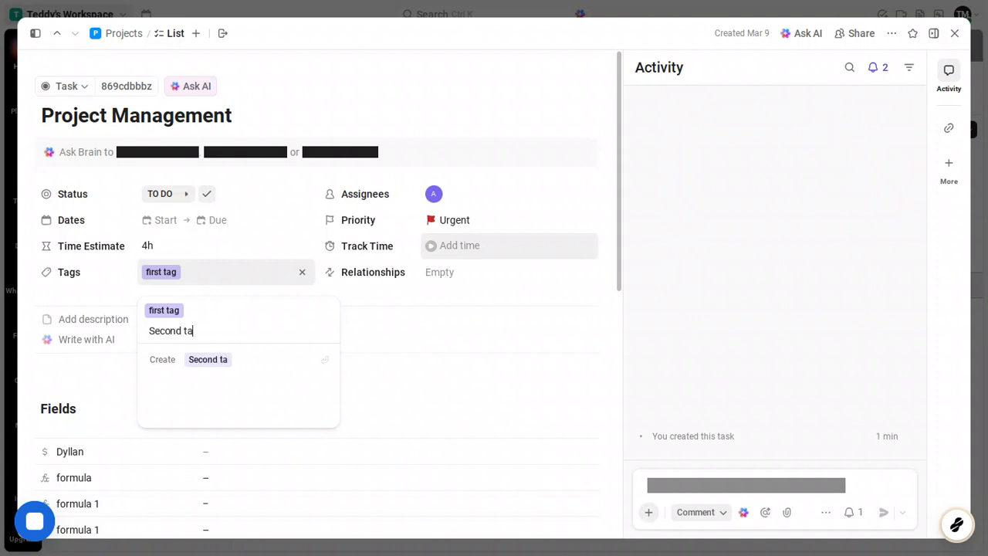
text(g)
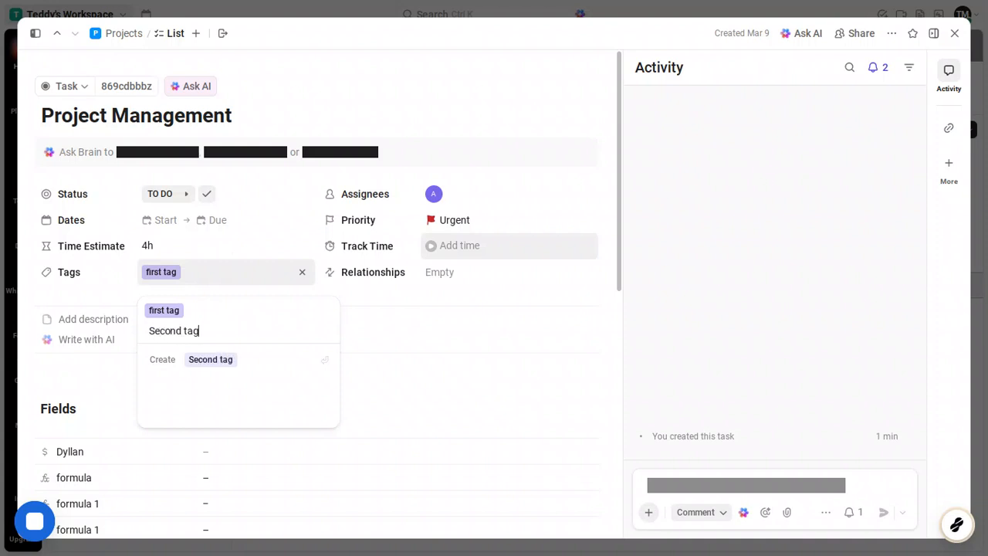
click(208, 361)
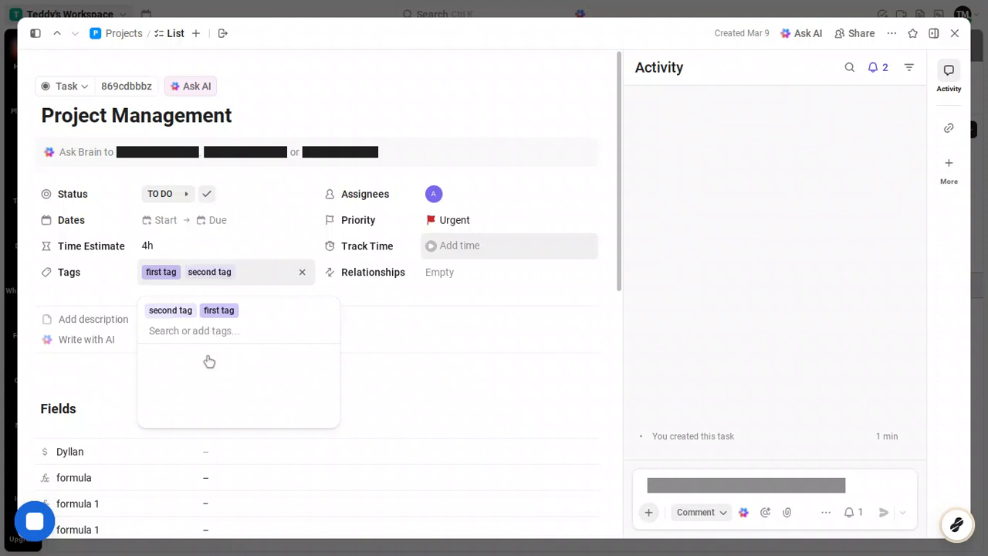
click(530, 315)
Open the task's relationship options and add a subtask named "New Subtask"
click(453, 272)
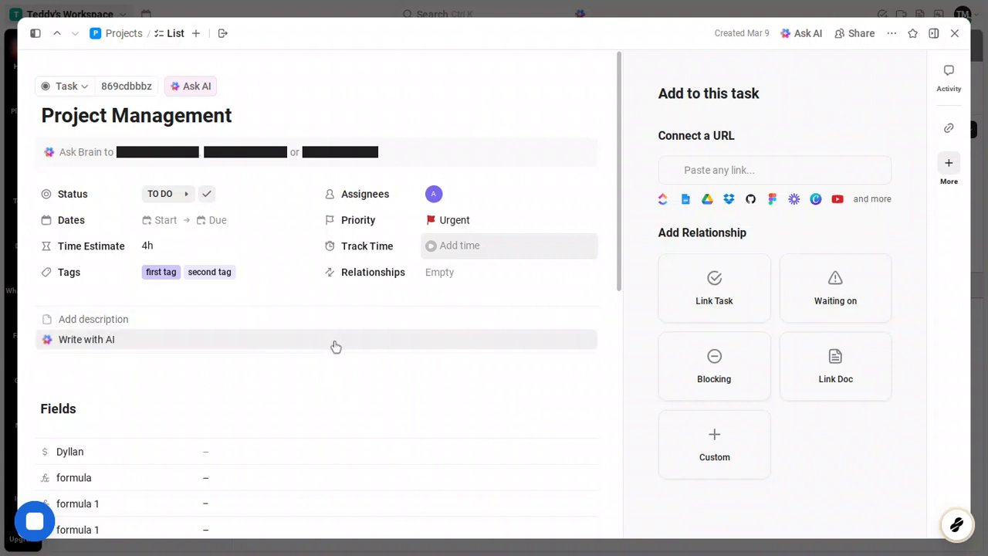
scroll(336, 346, down, 5)
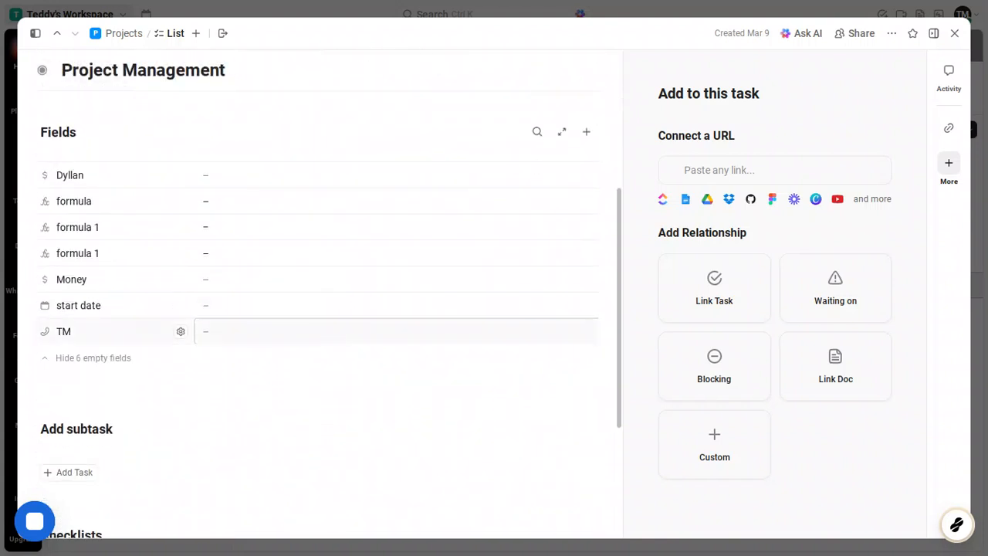
scroll(336, 347, down, 3)
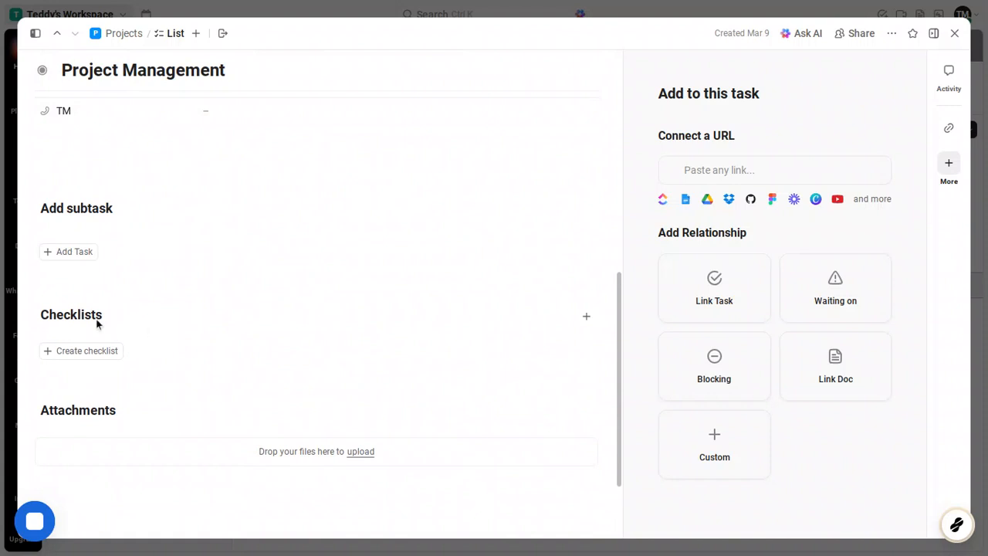
click(76, 250)
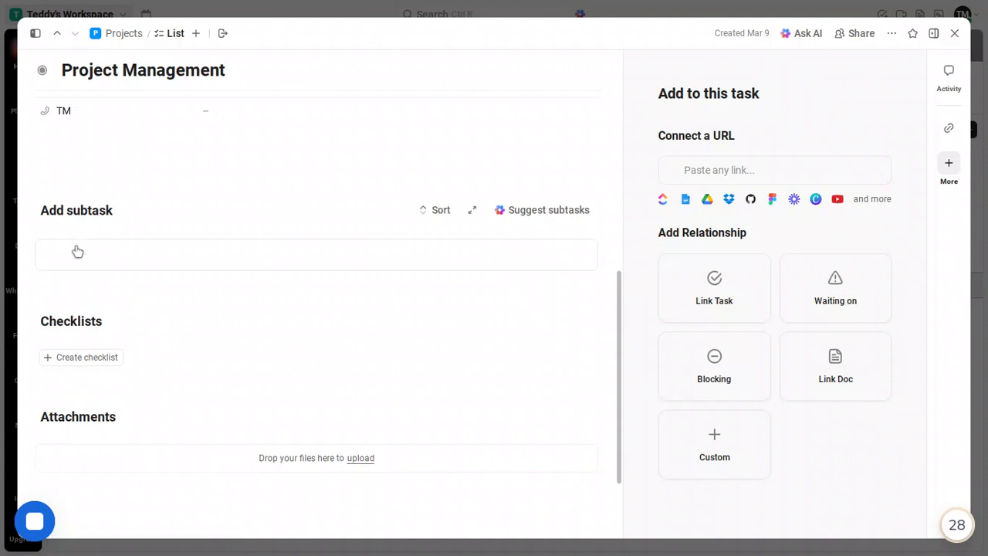
click(101, 254)
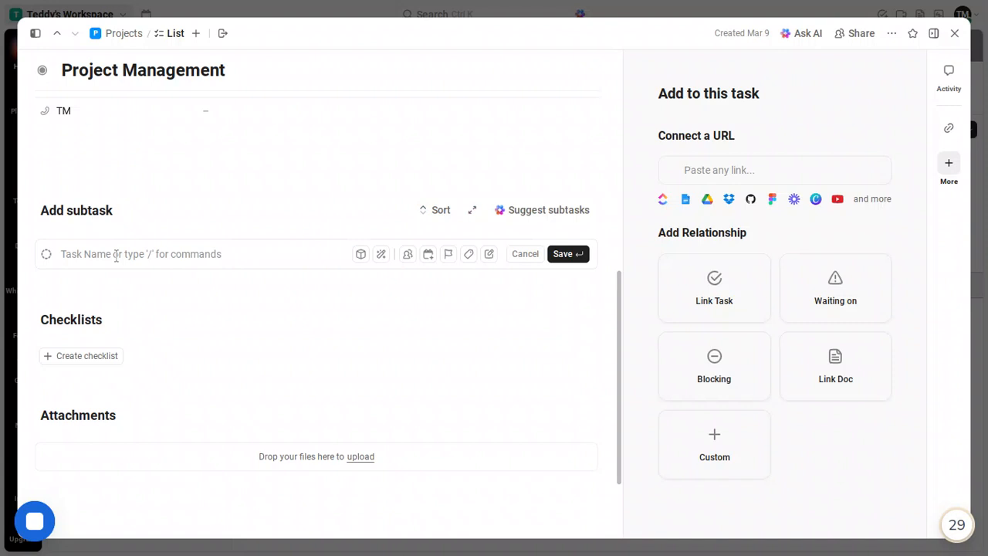
text(New)
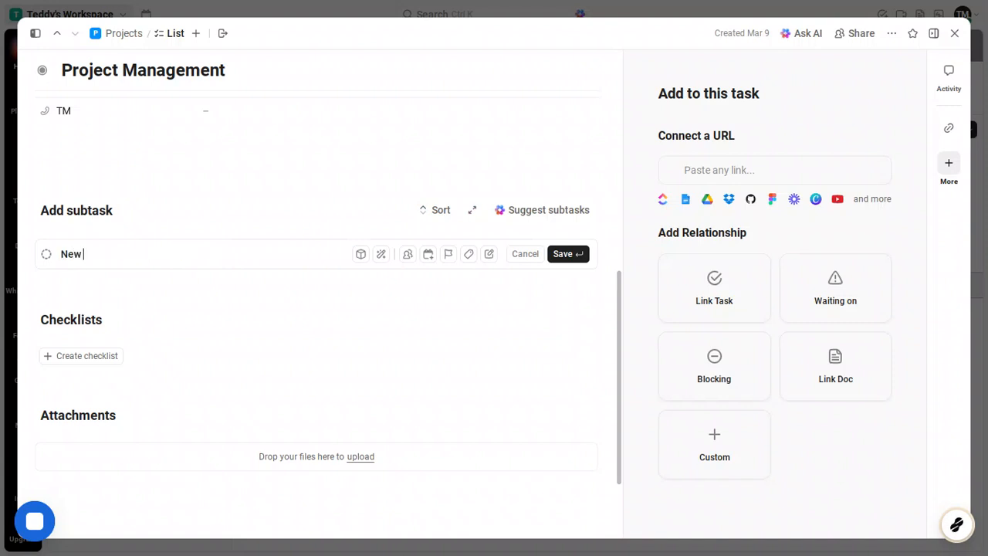
text( Subtask)
click(562, 257)
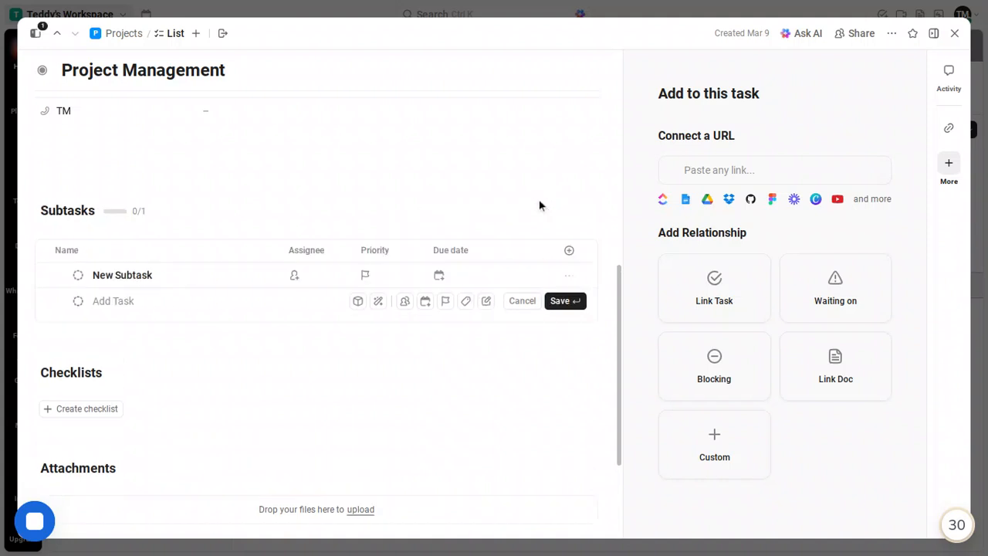
Try to generate AI-suggested subtasks for the Project Management task
mouse_move(516, 221)
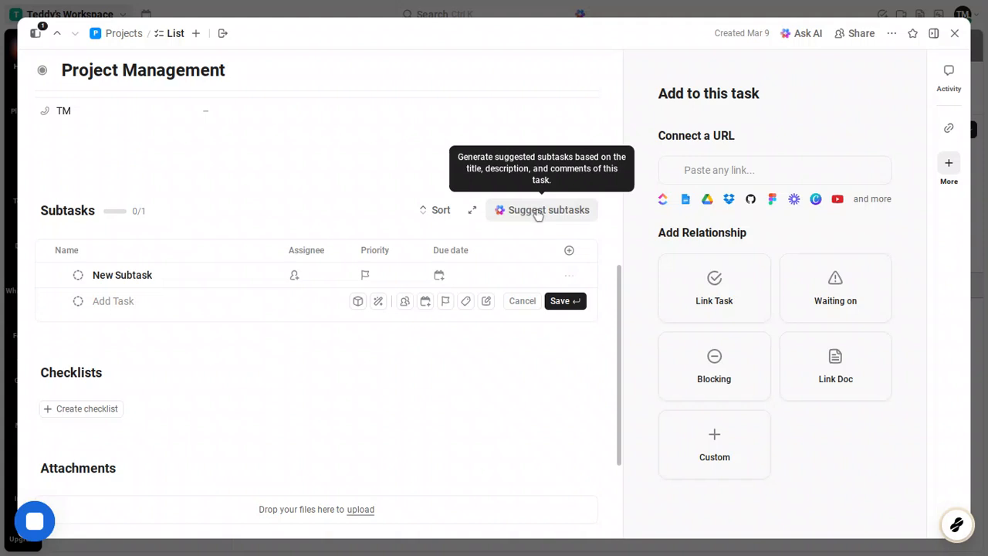
click(538, 213)
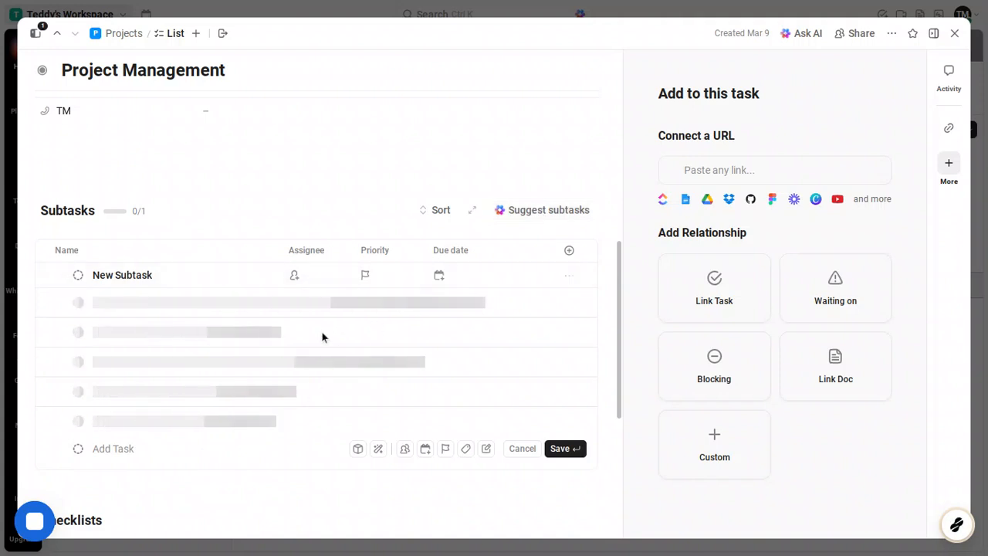
scroll(373, 293, down, 1)
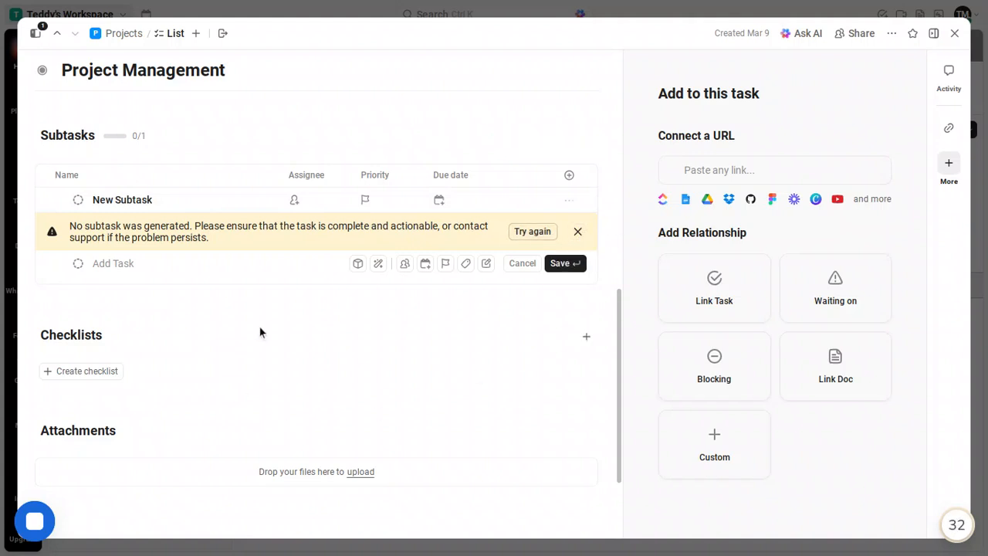
click(280, 354)
scroll(280, 353, down, 2)
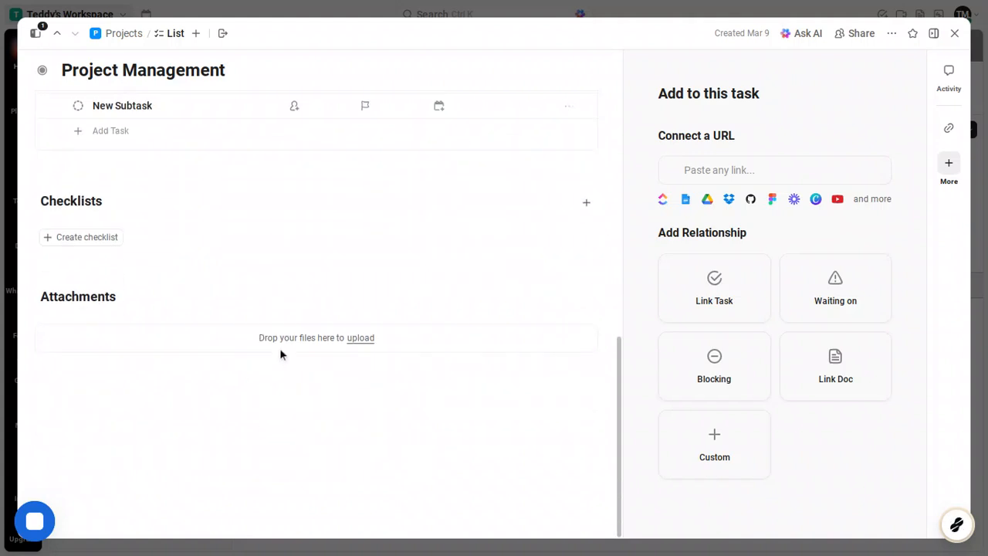